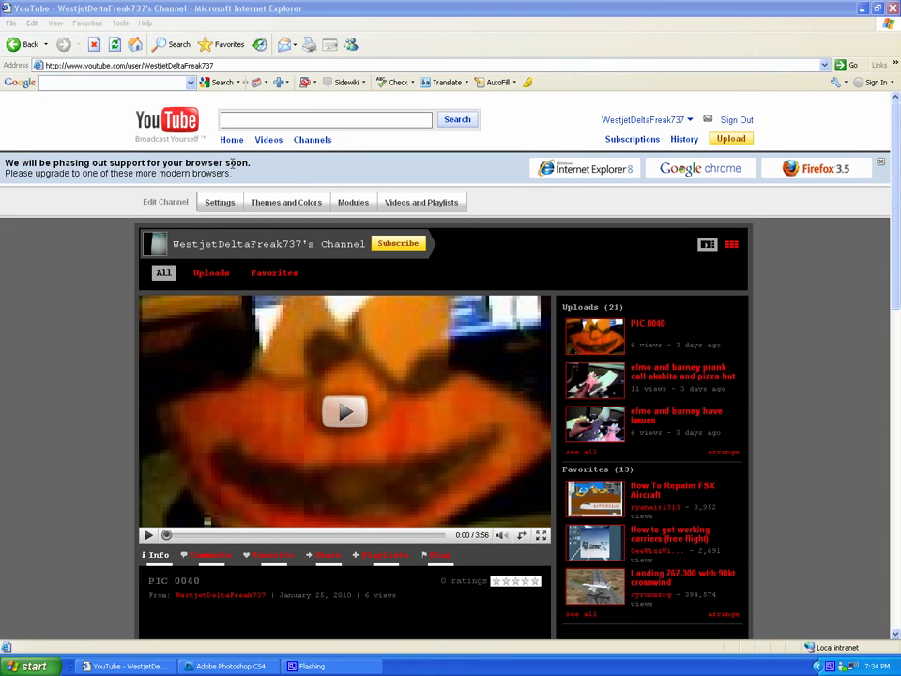
# Highlight part of the channel title text, then clear the selection.
pyautogui.moveTo(174, 243); pyautogui.dragTo(352, 244)
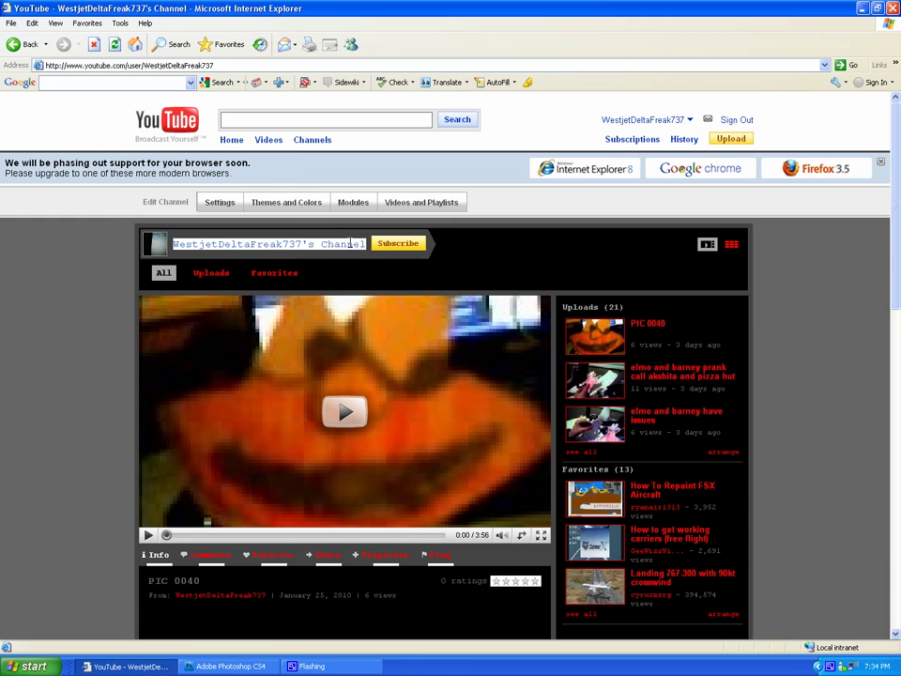
pyautogui.moveTo(294, 250); pyautogui.dragTo(298, 243)
pyautogui.click(95, 264)
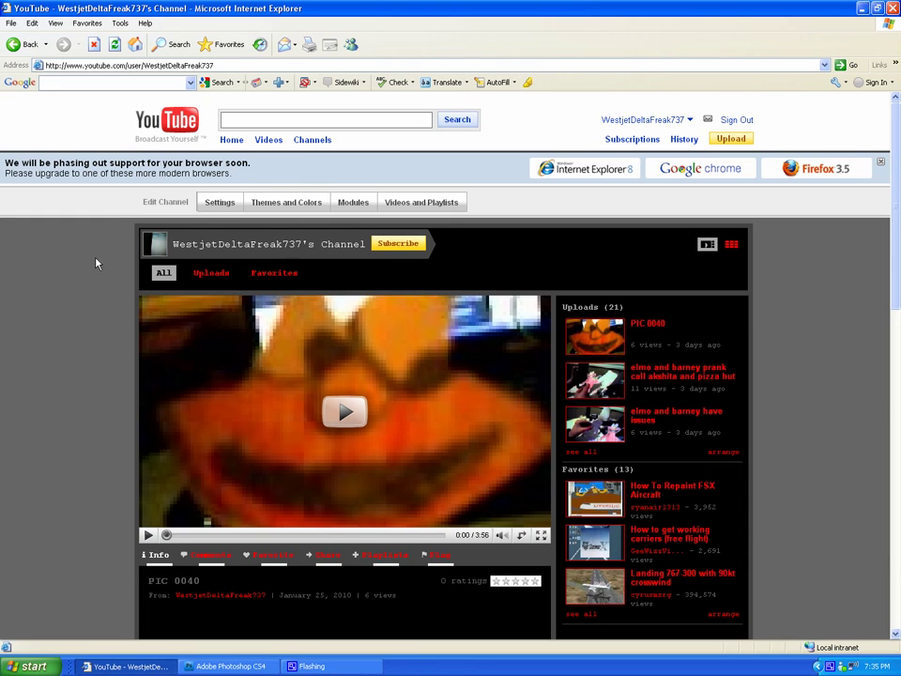
# Bring Photoshop to the front and glance through the Filter menu without choosing.
pyautogui.click(253, 667)
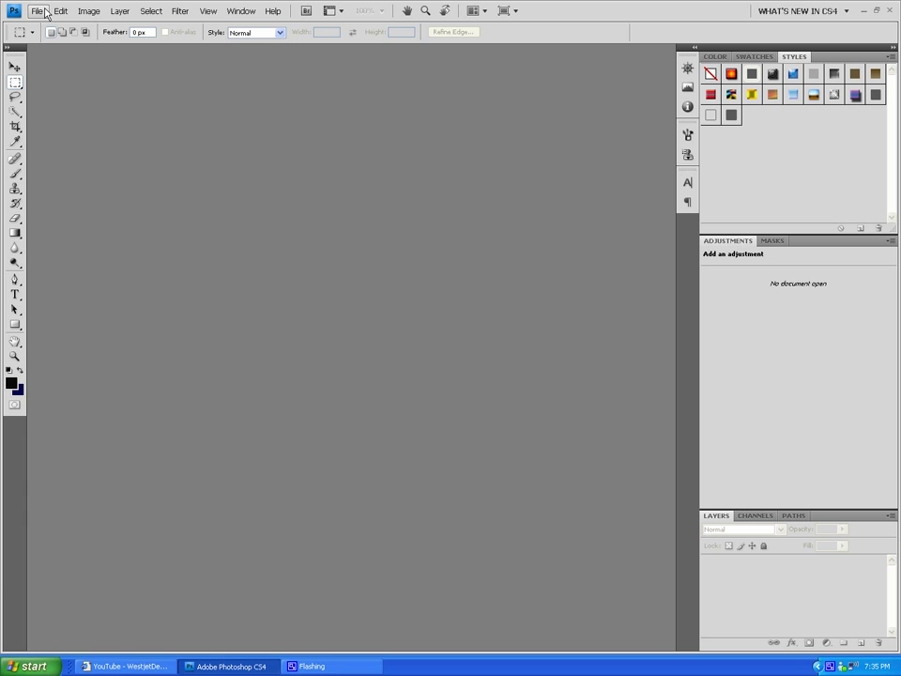
pyautogui.click(179, 10)
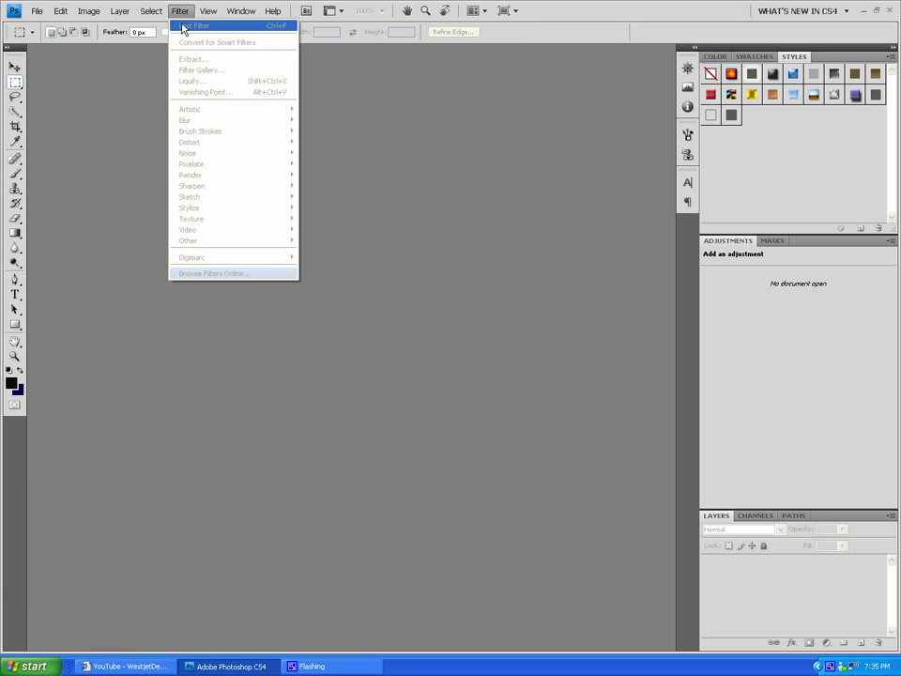
pyautogui.click(125, 131)
# Open the airliner screenshot 2009-12-30_14-3-10-203.BMP.
pyautogui.click(36, 10)
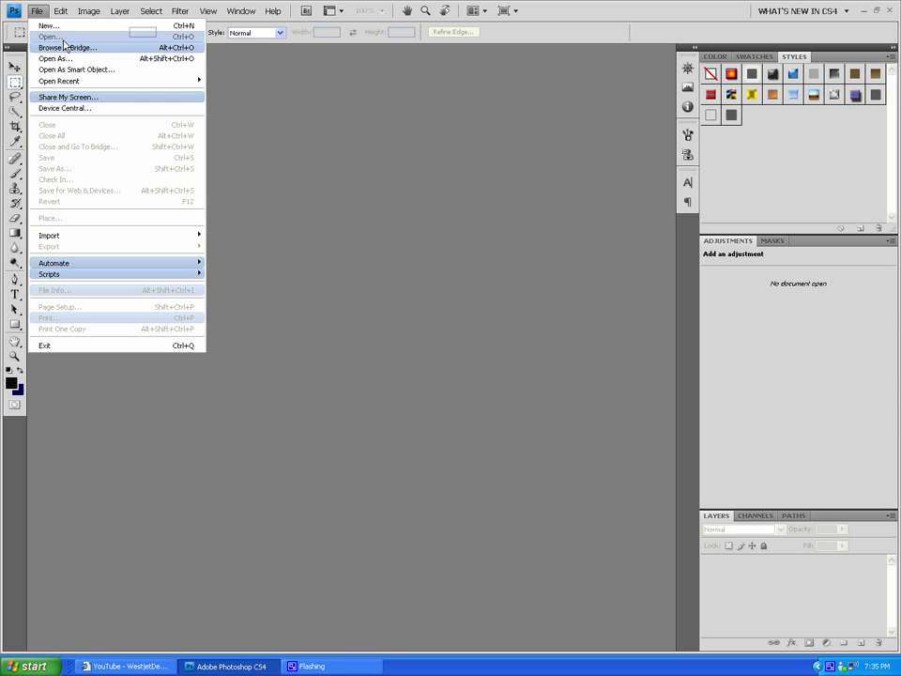
pyautogui.click(63, 37)
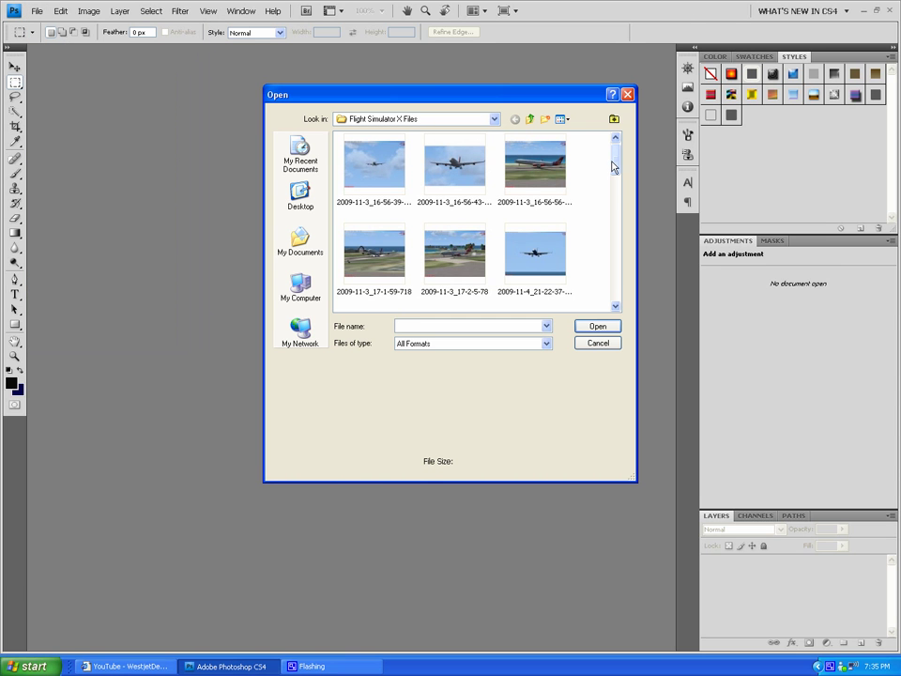
pyautogui.moveTo(616, 161); pyautogui.dragTo(618, 273)
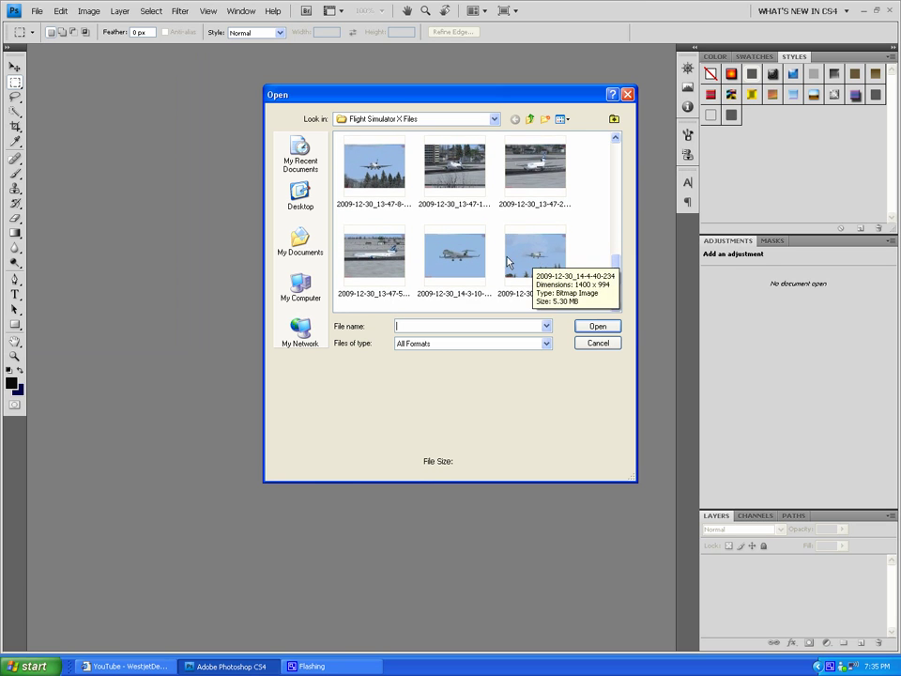
pyautogui.click(456, 253)
pyautogui.click(616, 328)
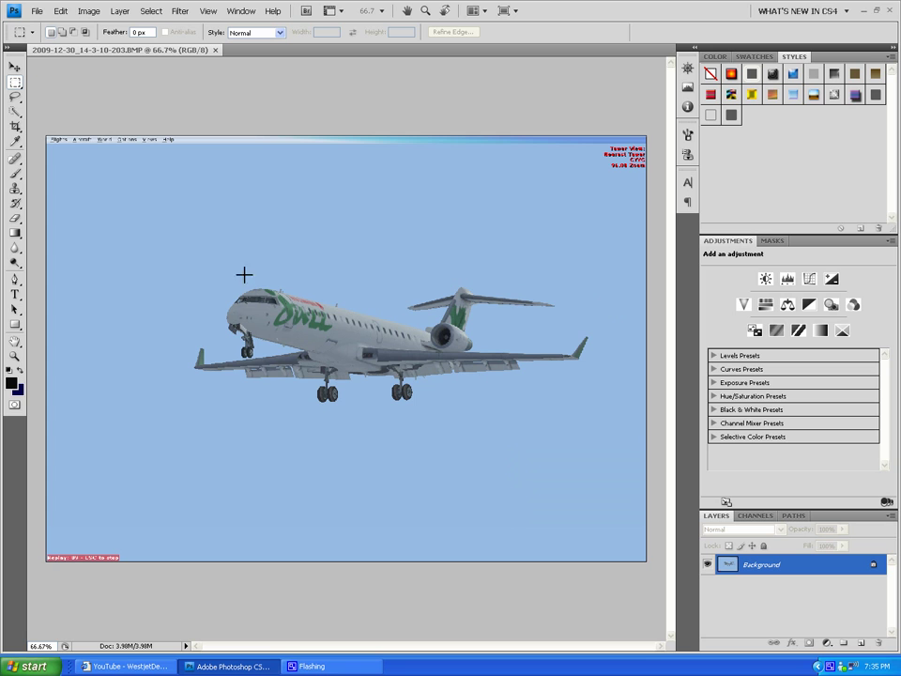
# In Filter > Extract, trace green edge highlight along the airliner's fuselage and tail stabilizer.
pyautogui.click(178, 11)
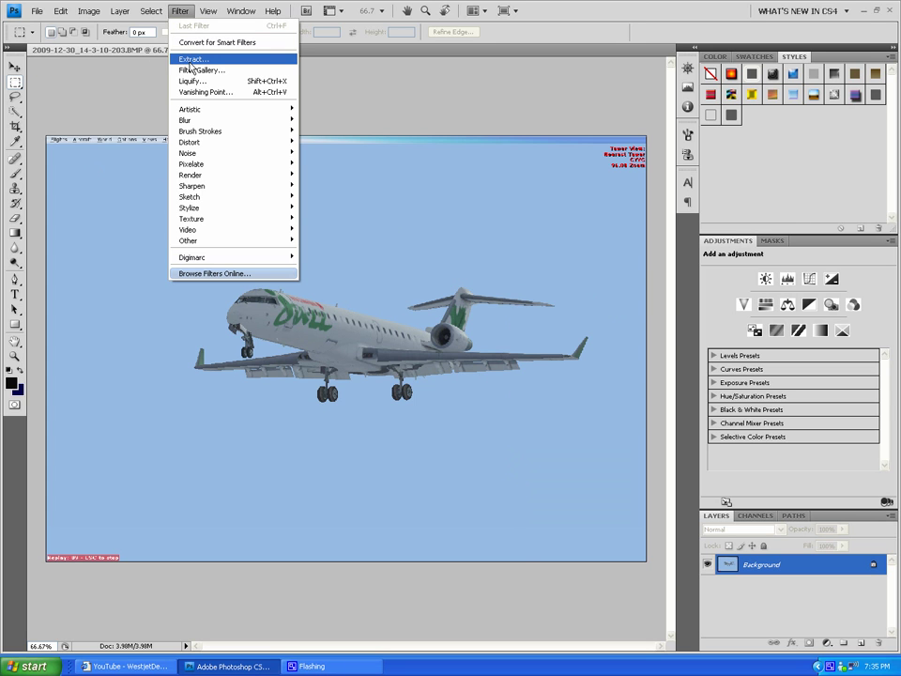
pyautogui.click(192, 60)
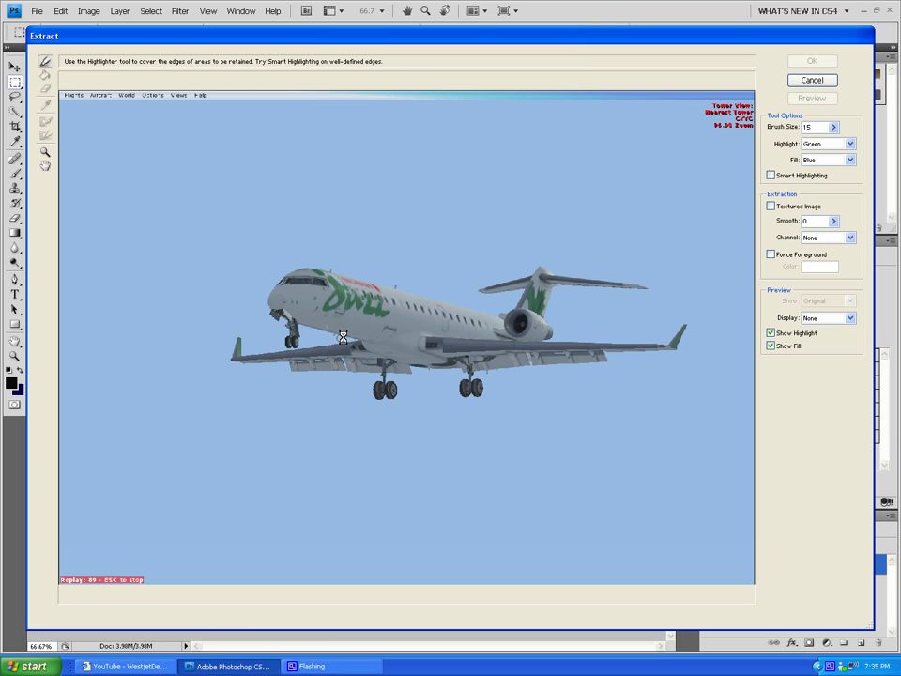
pyautogui.moveTo(360, 342)
pyautogui.mouseDown()
pyautogui.moveTo(313, 330)
pyautogui.moveTo(292, 346)
pyautogui.moveTo(271, 320)
pyautogui.moveTo(336, 263)
pyautogui.moveTo(501, 311)
pyautogui.moveTo(523, 292)
pyautogui.moveTo(482, 290)
pyautogui.moveTo(500, 279)
pyautogui.mouseUp()
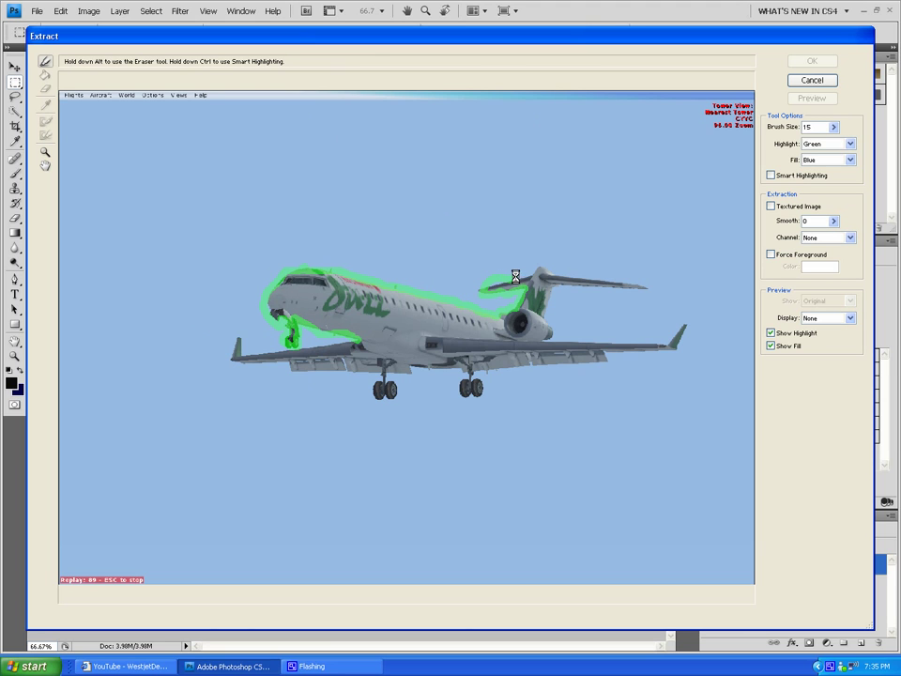
pyautogui.click(41, 72)
pyautogui.moveTo(551, 273)
pyautogui.mouseDown()
pyautogui.moveTo(638, 282)
pyautogui.moveTo(568, 284)
pyautogui.moveTo(552, 341)
pyautogui.moveTo(674, 336)
pyautogui.moveTo(686, 316)
pyautogui.moveTo(686, 342)
pyautogui.moveTo(666, 354)
pyautogui.moveTo(489, 372)
pyautogui.moveTo(484, 392)
pyautogui.moveTo(461, 395)
pyautogui.moveTo(438, 372)
pyautogui.moveTo(412, 370)
pyautogui.moveTo(392, 396)
pyautogui.moveTo(375, 394)
pyautogui.moveTo(374, 380)
pyautogui.moveTo(239, 363)
pyautogui.moveTo(236, 353)
pyautogui.moveTo(234, 337)
pyautogui.moveTo(262, 350)
pyautogui.moveTo(343, 337)
pyautogui.mouseUp()
# Fill the inside of the highlighted airliner outline, then preview the cut-out.
pyautogui.press('g')
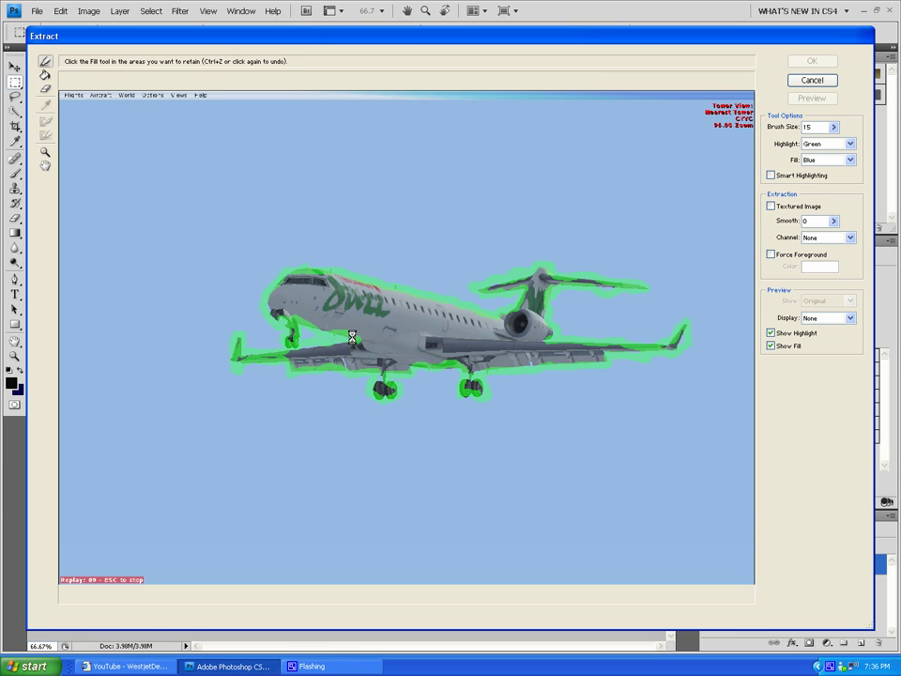
pyautogui.click(46, 76)
pyautogui.click(346, 296)
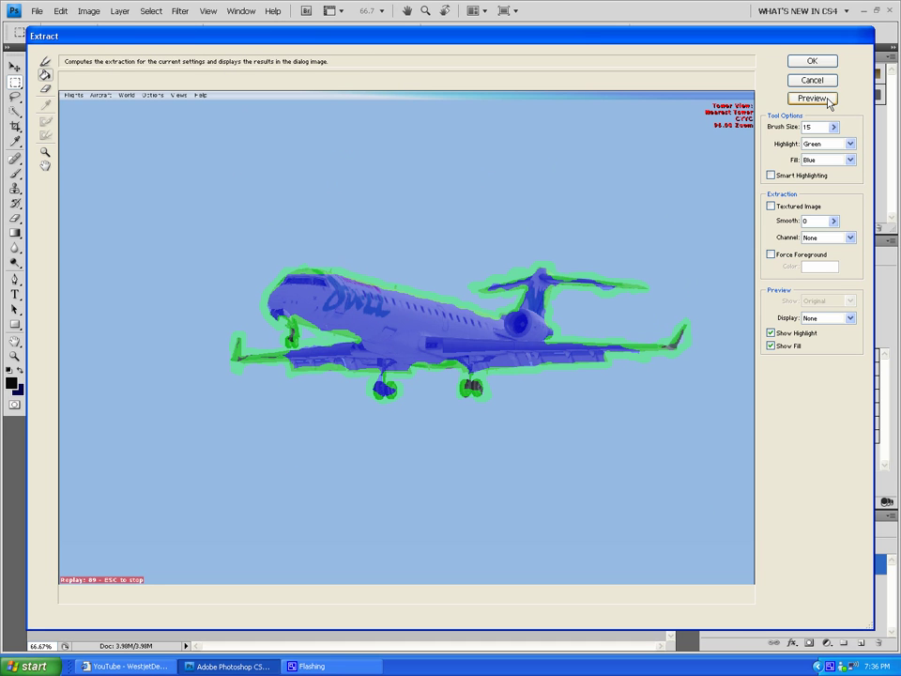
pyautogui.click(826, 98)
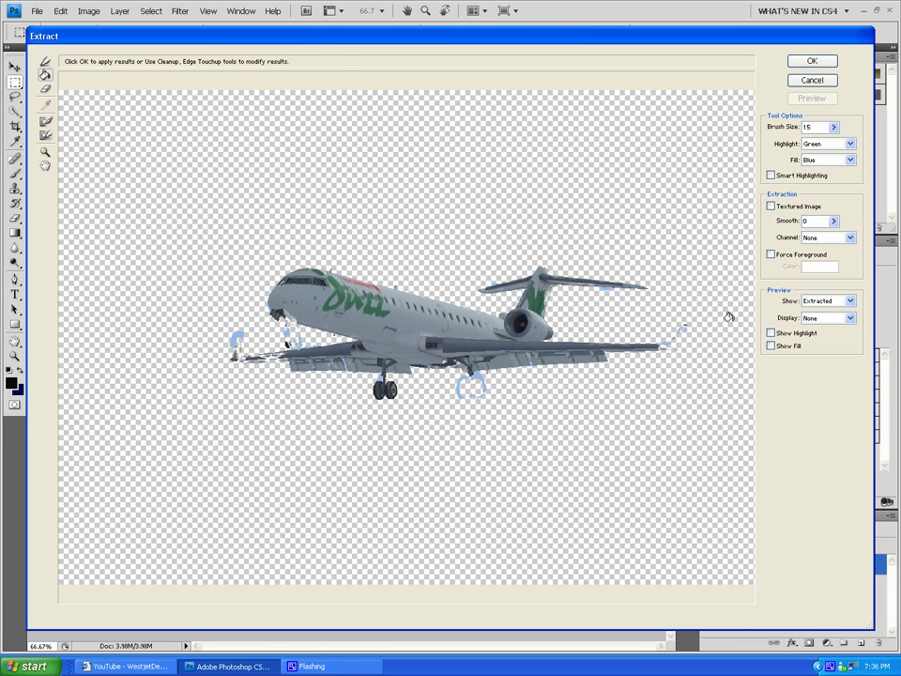
# Commit the extraction, then open Sample Pictures' Sunset in its own floating window.
pyautogui.click(813, 62)
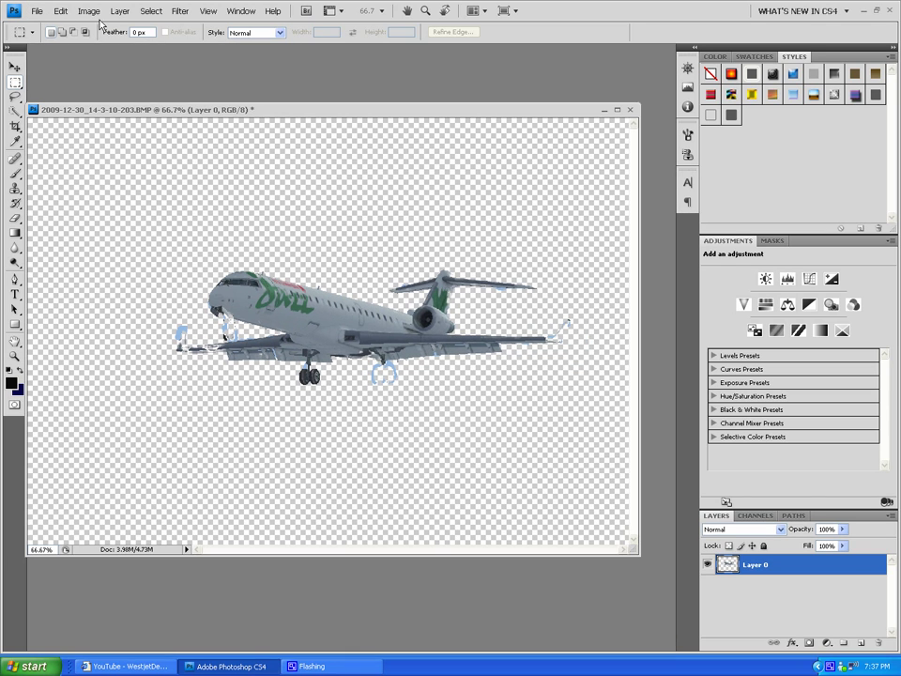
pyautogui.click(40, 13)
pyautogui.click(49, 36)
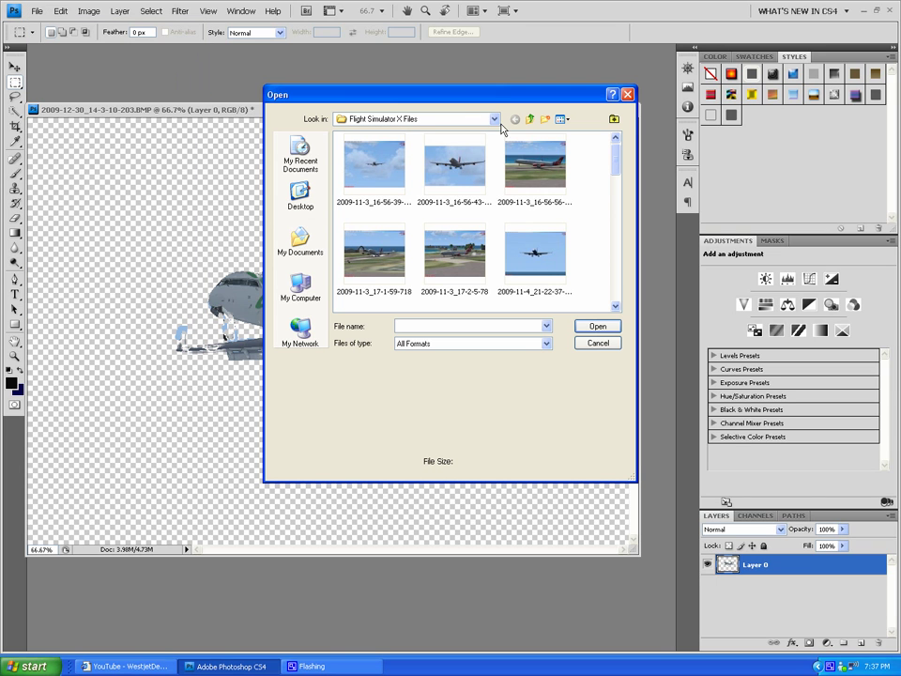
pyautogui.click(492, 122)
pyautogui.click(380, 163)
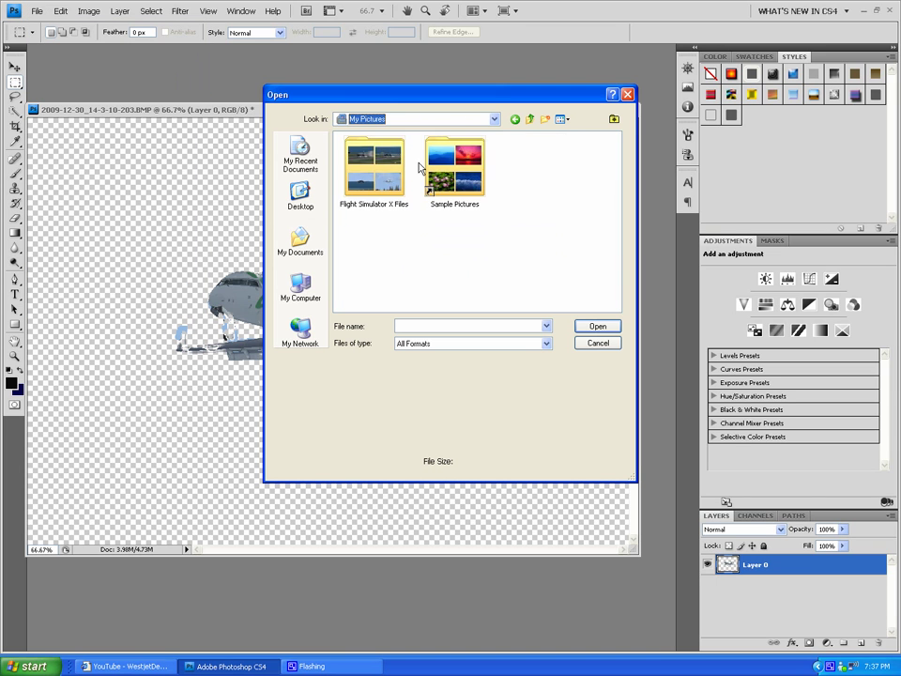
pyautogui.doubleClick(455, 152)
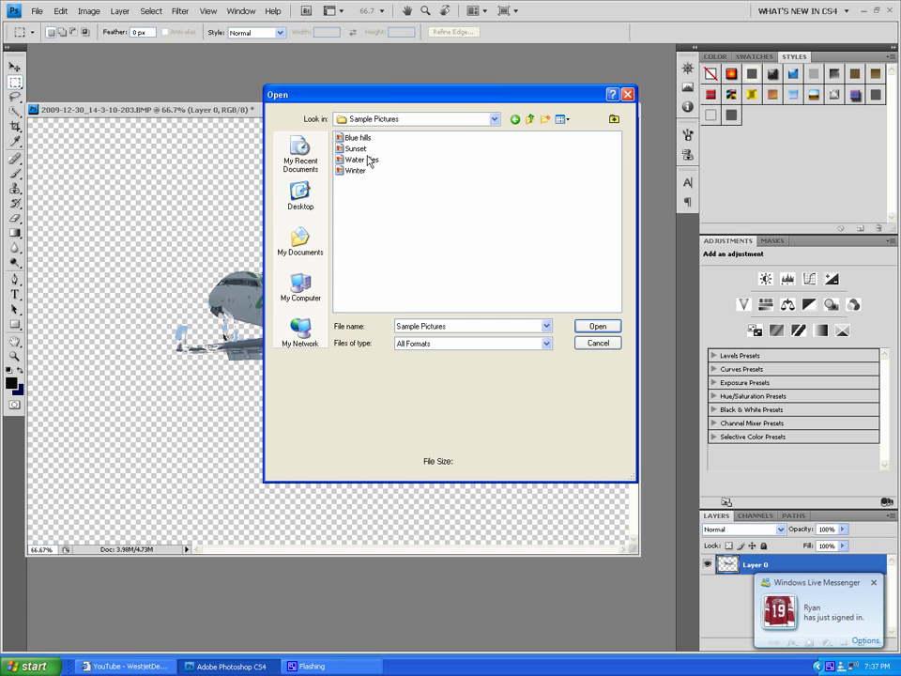
pyautogui.doubleClick(356, 148)
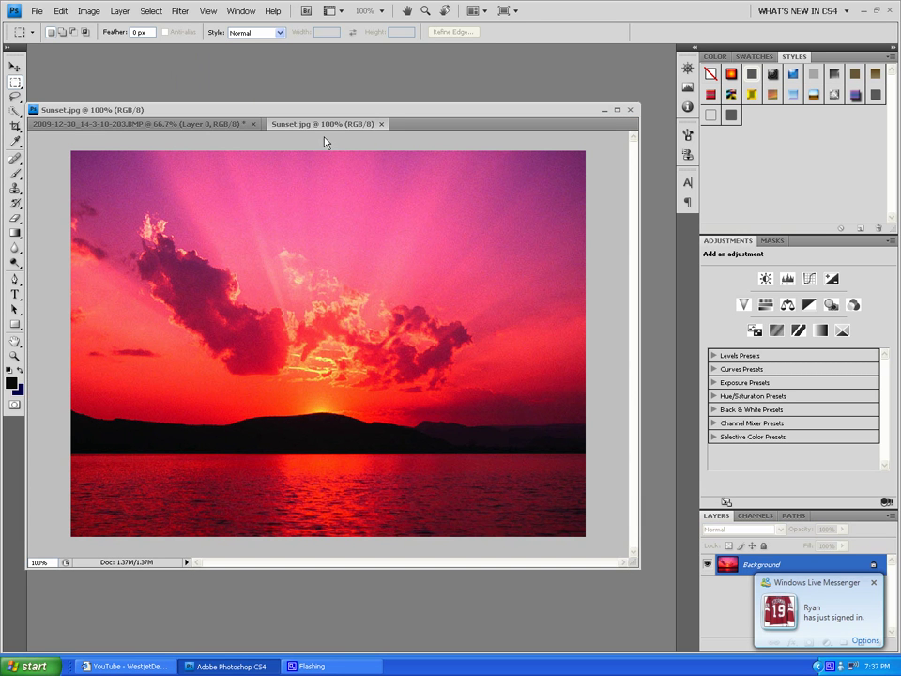
pyautogui.moveTo(324, 127)
pyautogui.mouseDown()
pyautogui.moveTo(437, 198)
pyautogui.moveTo(492, 159)
pyautogui.moveTo(501, 168)
pyautogui.mouseUp()
pyautogui.click(299, 328)
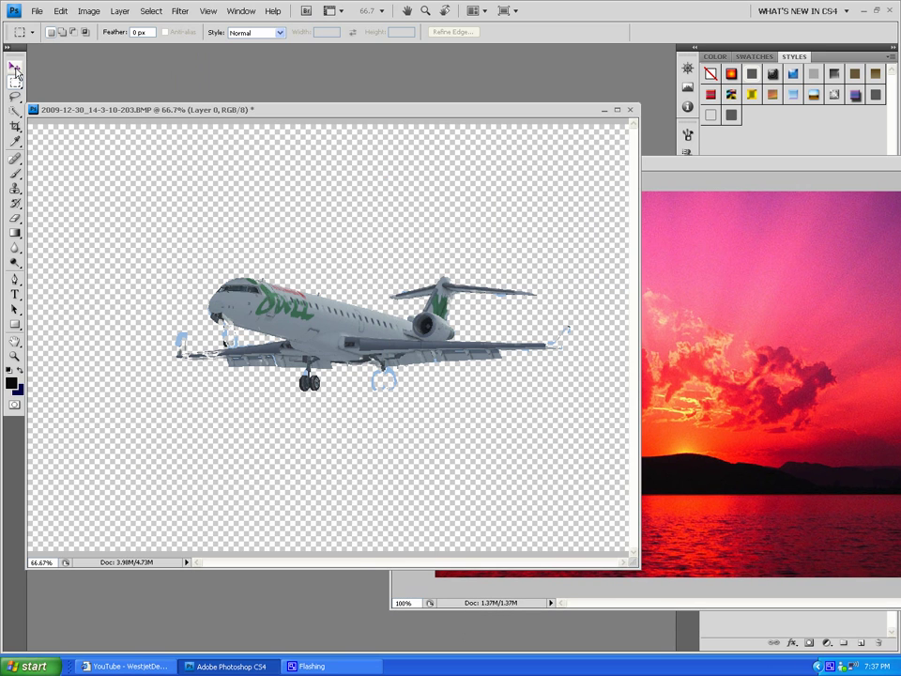
# With the Move tool, drag the airliner layer into the Sunset picture.
pyautogui.click(15, 68)
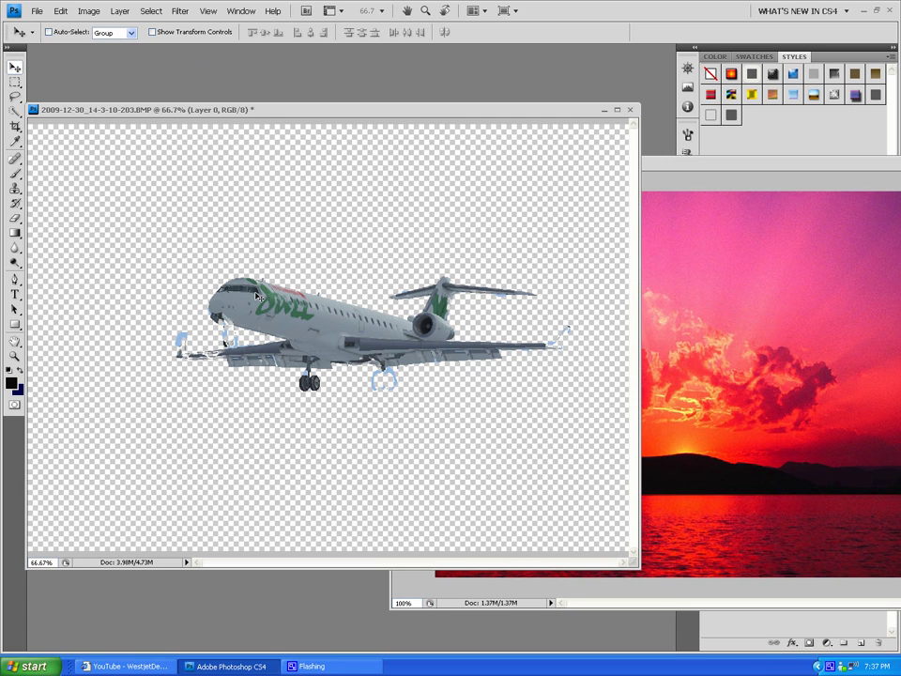
pyautogui.moveTo(240, 311); pyautogui.dragTo(395, 316)
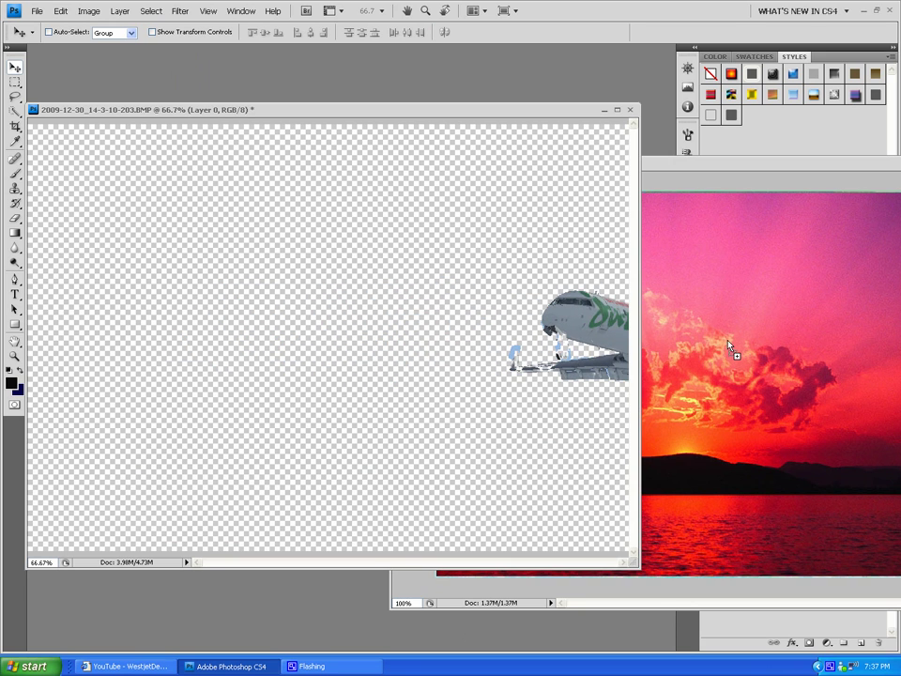
pyautogui.moveTo(396, 315); pyautogui.dragTo(723, 341)
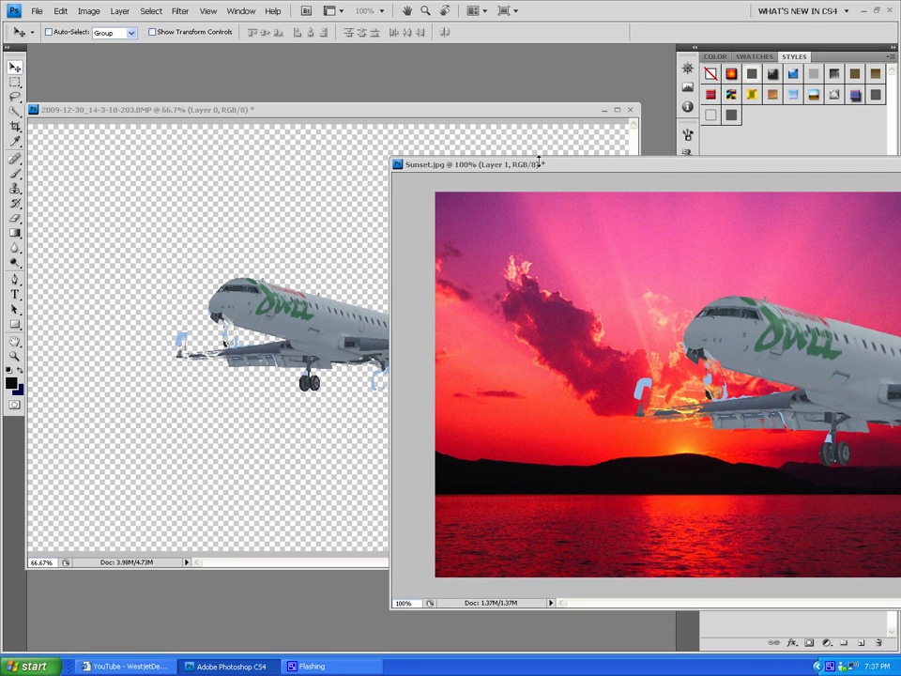
# Rearrange the Sunset window and slide the airliner left across the sky.
pyautogui.moveTo(497, 163); pyautogui.dragTo(500, 173)
pyautogui.click(582, 187)
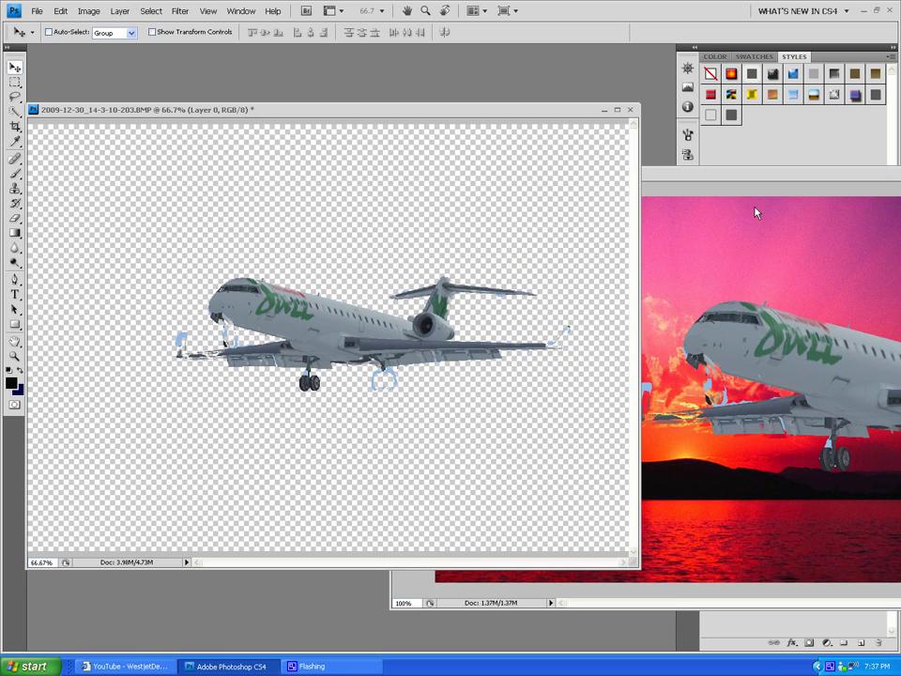
pyautogui.click(692, 174)
pyautogui.moveTo(657, 179); pyautogui.dragTo(319, 119)
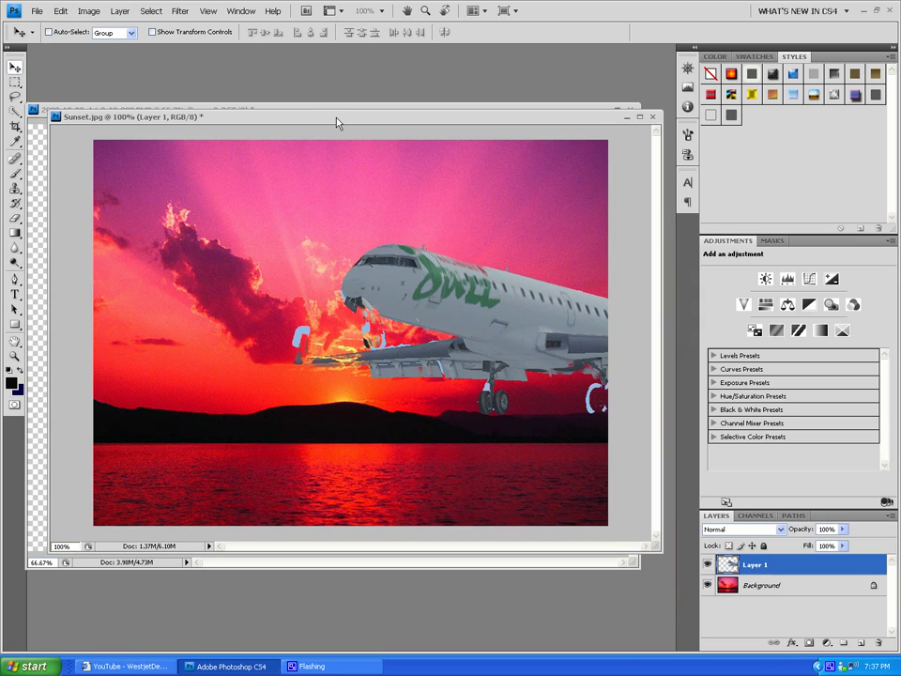
pyautogui.moveTo(419, 302); pyautogui.dragTo(267, 300)
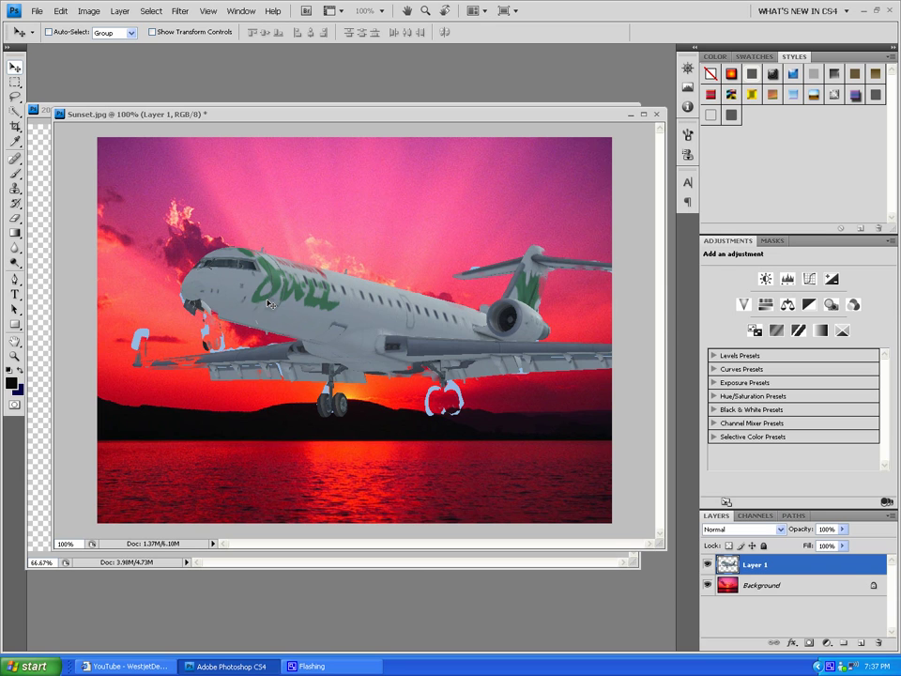
# Free-transform the airliner to about 68% by 72%, centre it over the sun, tilt it.
pyautogui.hotkey('ctrl', 't')
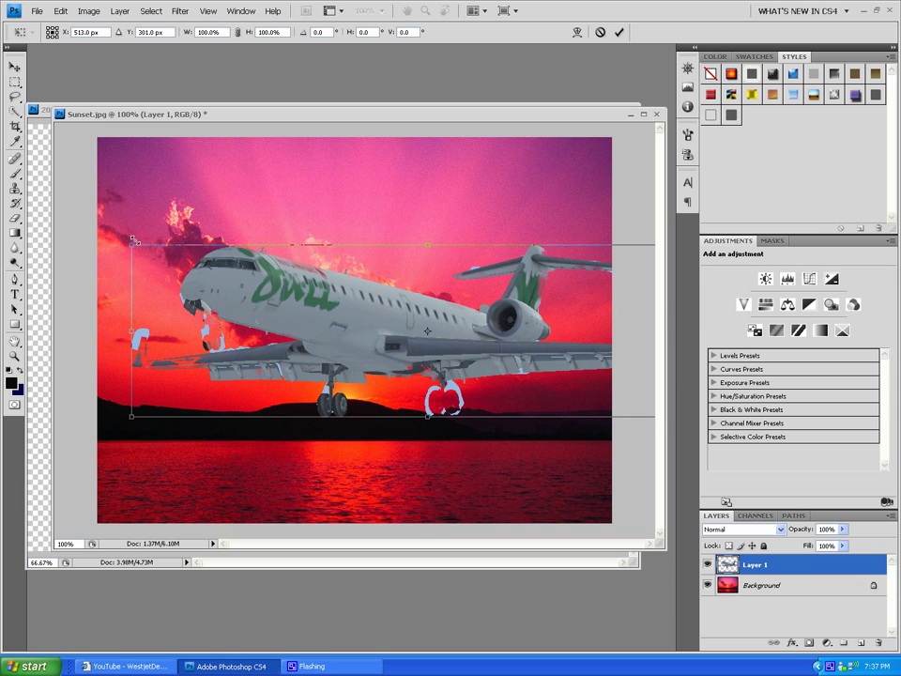
pyautogui.moveTo(132, 247)
pyautogui.mouseDown()
pyautogui.moveTo(338, 332)
pyautogui.moveTo(342, 307)
pyautogui.moveTo(148, 206)
pyautogui.moveTo(183, 218)
pyautogui.moveTo(218, 268)
pyautogui.moveTo(320, 301)
pyautogui.mouseUp()
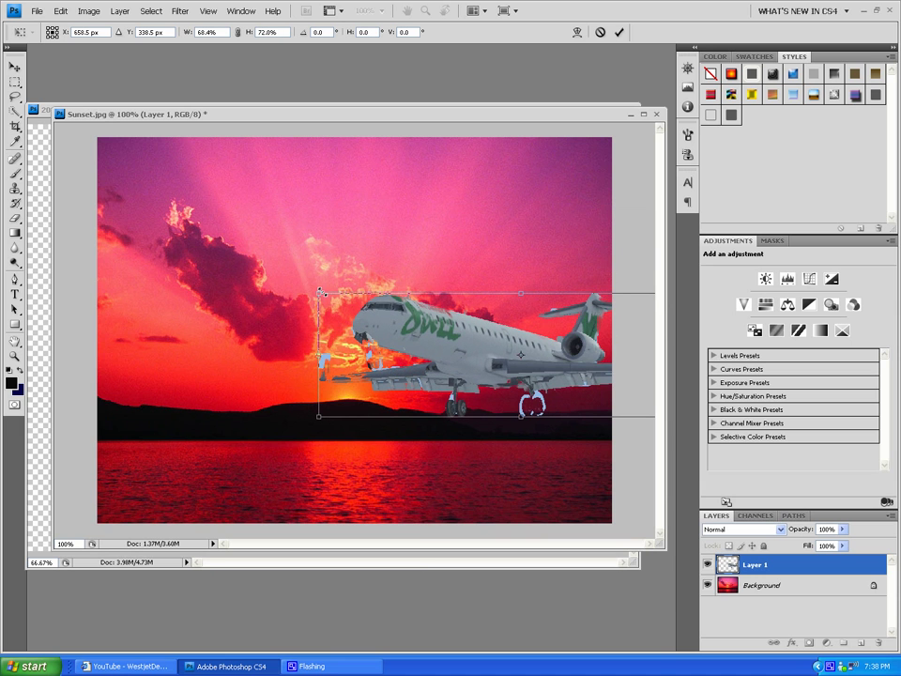
pyautogui.moveTo(373, 326); pyautogui.dragTo(218, 312)
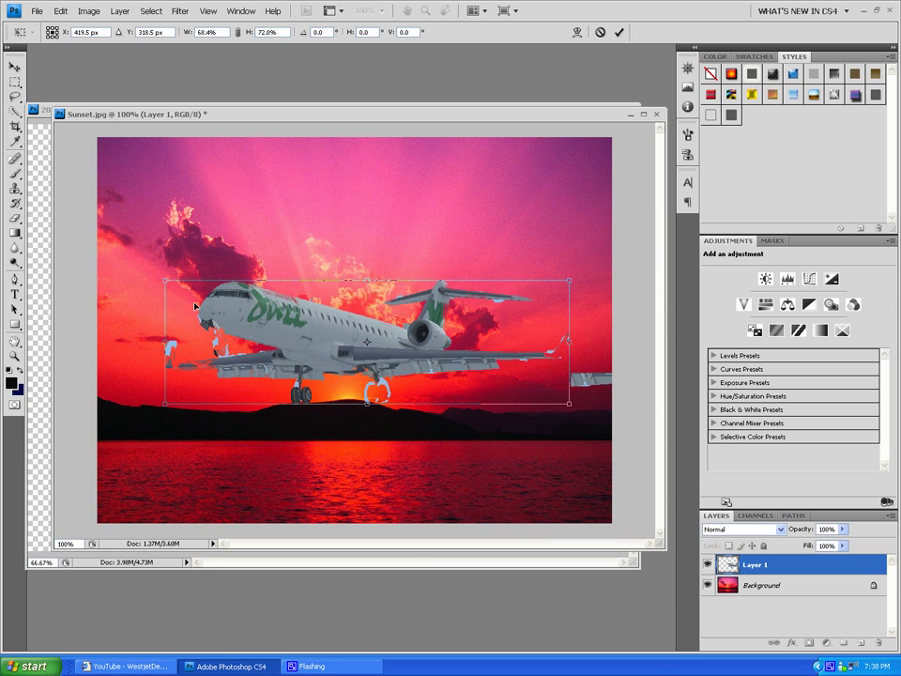
pyautogui.moveTo(164, 270)
pyautogui.mouseDown()
pyautogui.moveTo(152, 340)
pyautogui.moveTo(166, 263)
pyautogui.moveTo(234, 183)
pyautogui.moveTo(187, 271)
pyautogui.moveTo(241, 226)
pyautogui.mouseUp()
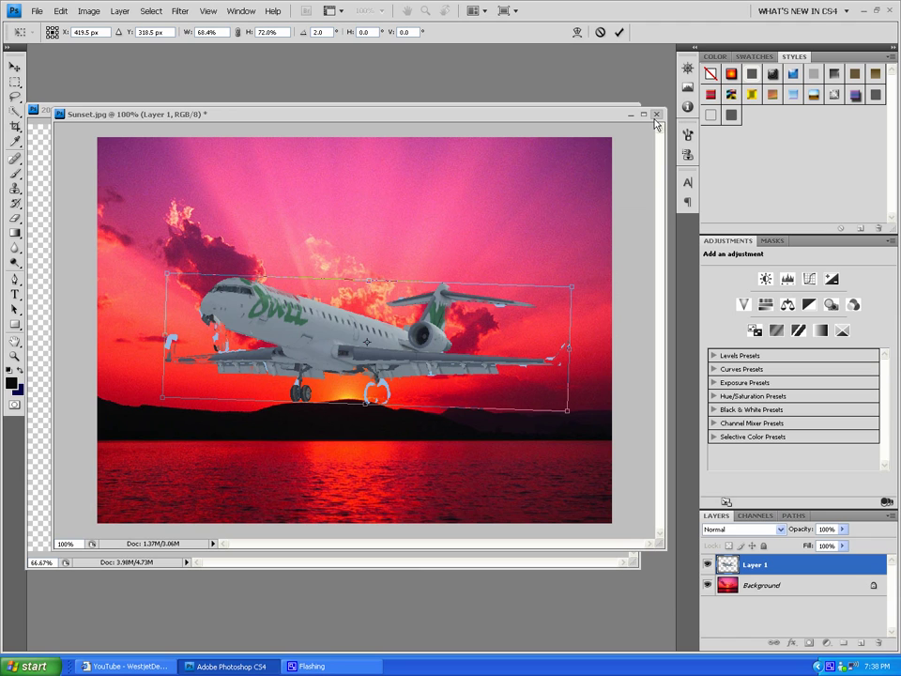
pyautogui.click(180, 11)
pyautogui.click(182, 10)
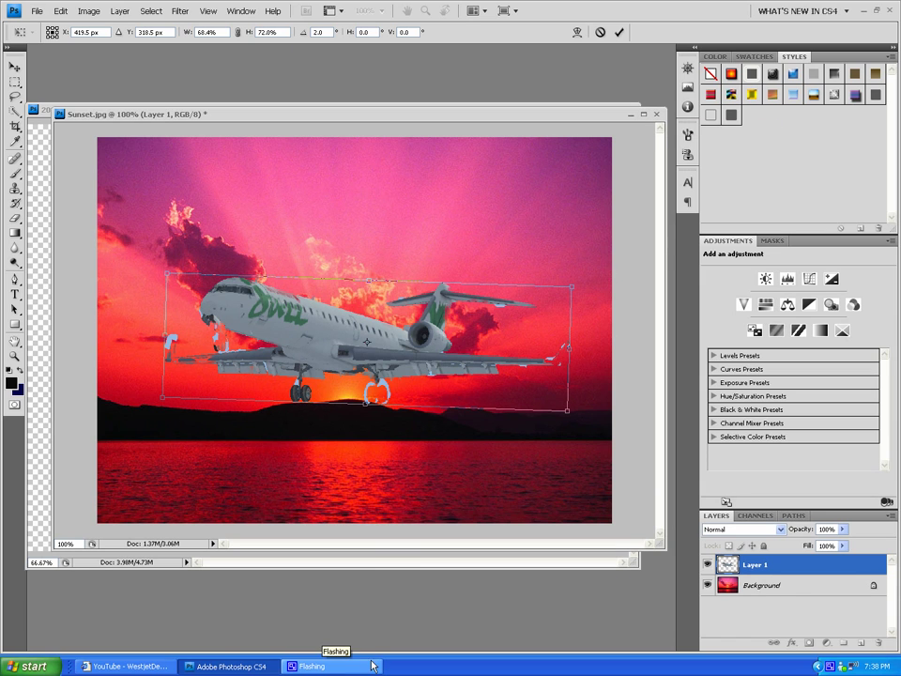
pyautogui.rightClick(831, 667)
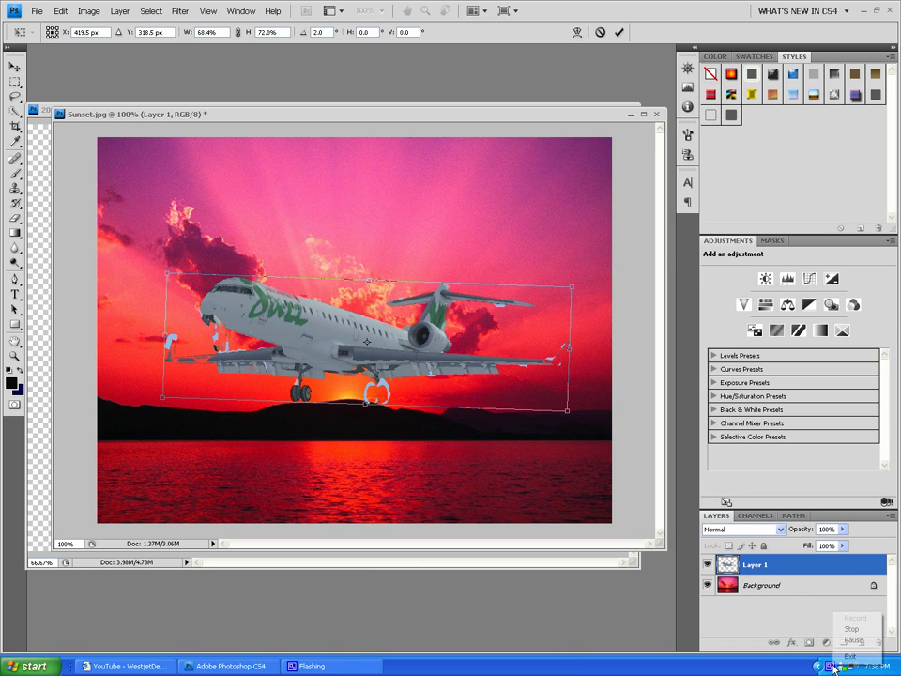